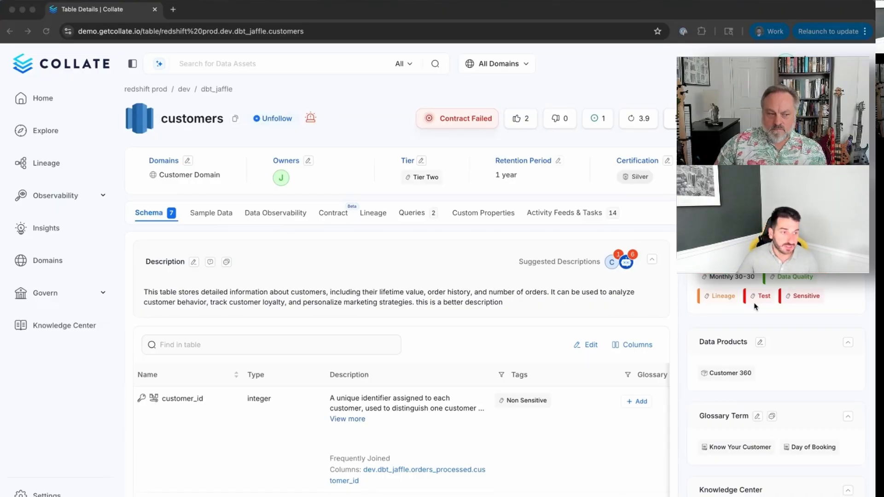
# Open the Day of Booking glossary term linked to the customers table
pyautogui.scroll(-3, 755, 306)
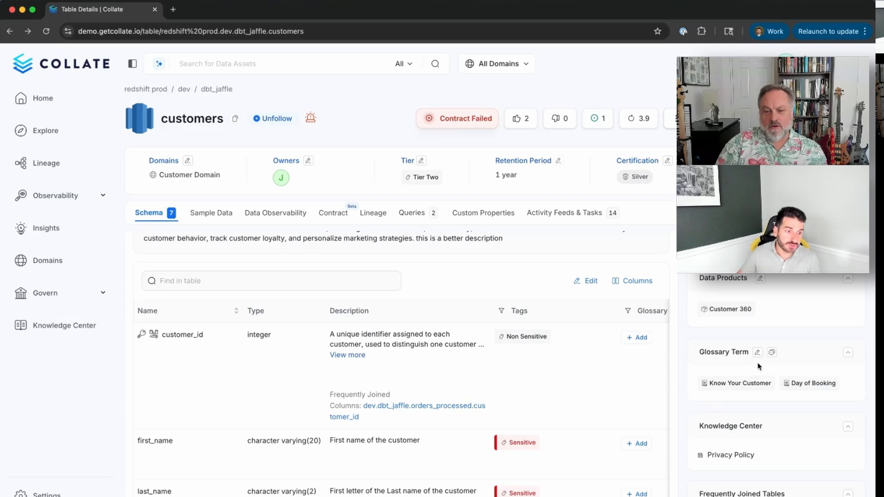
pyautogui.click(785, 384)
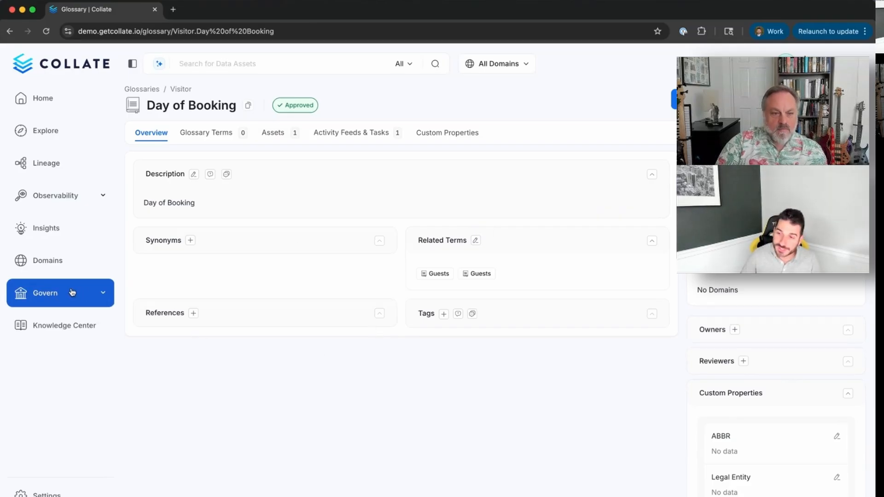
pyautogui.click(108, 294)
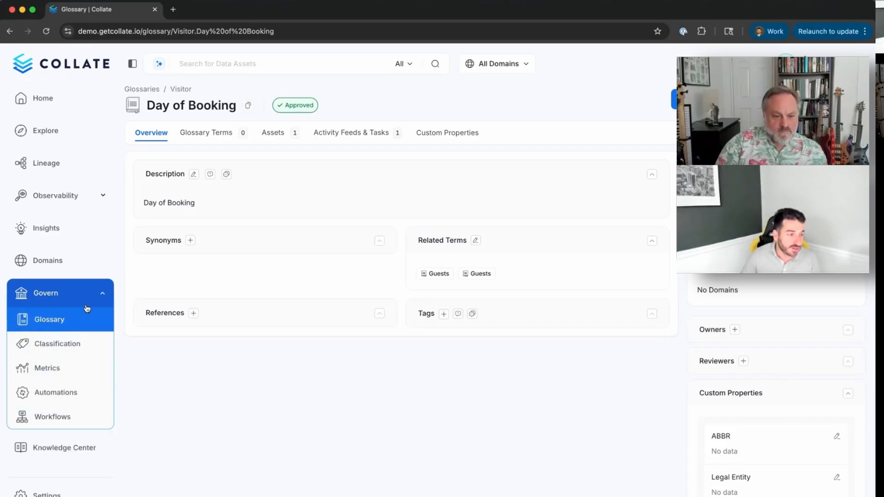
pyautogui.click(106, 293)
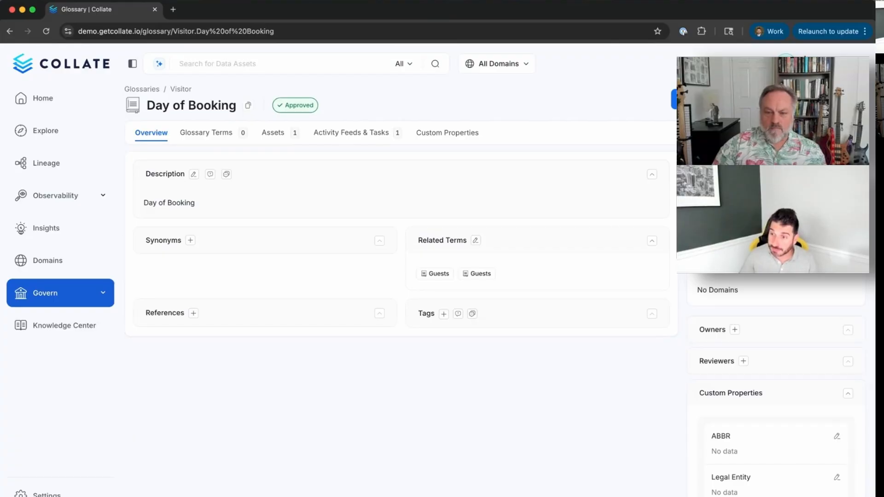
# Review the term's version history by opening version 0.1, and return to the current version
pyautogui.click(823, 99)
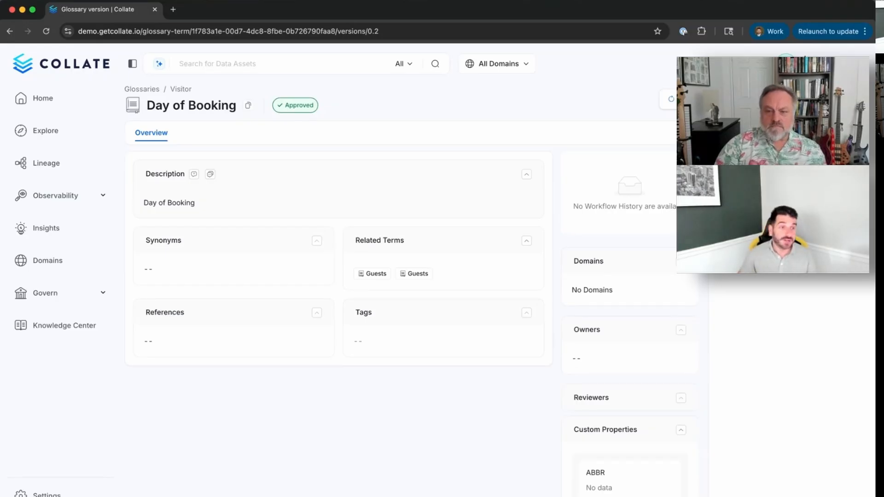
pyautogui.click(746, 207)
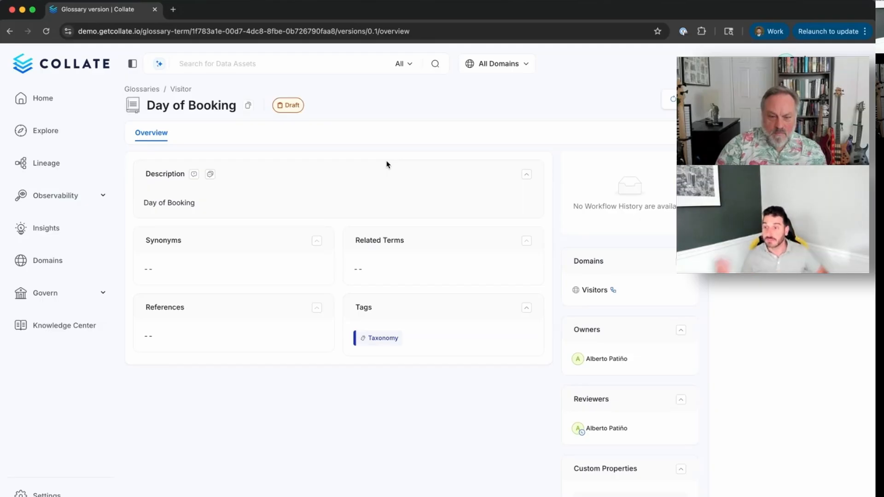
pyautogui.click(672, 99)
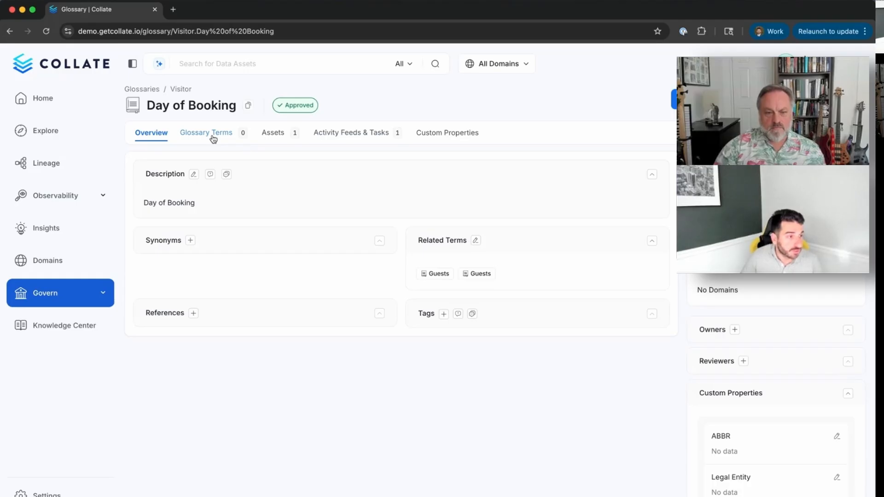
# Review the assets linked to Day of Booking and its activity feed, including its tasks
pyautogui.click(274, 133)
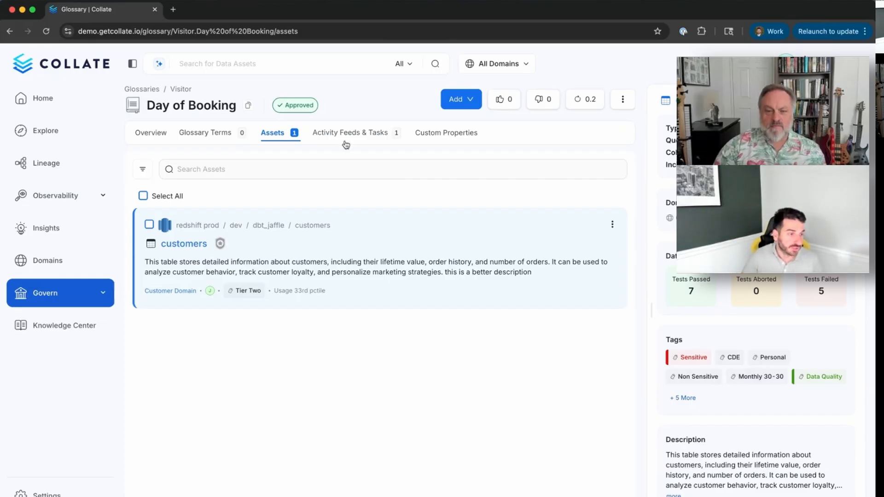
pyautogui.click(345, 142)
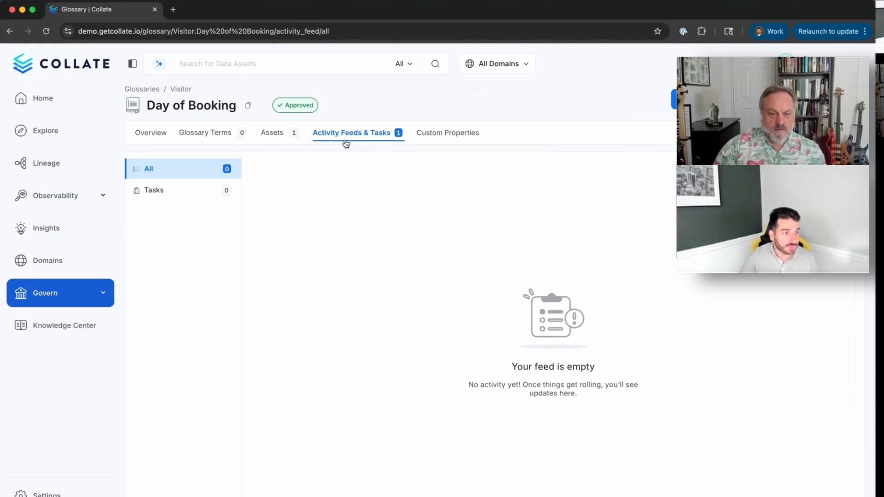
pyautogui.click(189, 199)
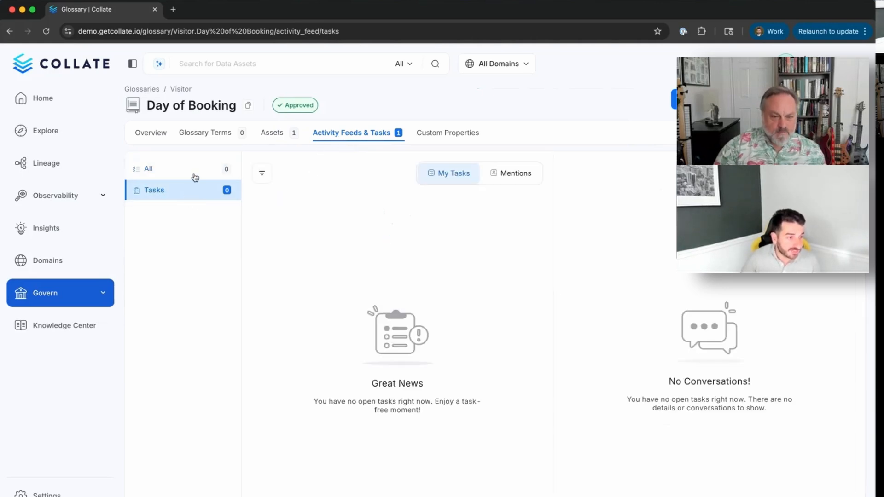
pyautogui.click(193, 174)
# Open the Customer Lifetime Value term in the Customer Success glossary and show its activity feed
pyautogui.click(105, 293)
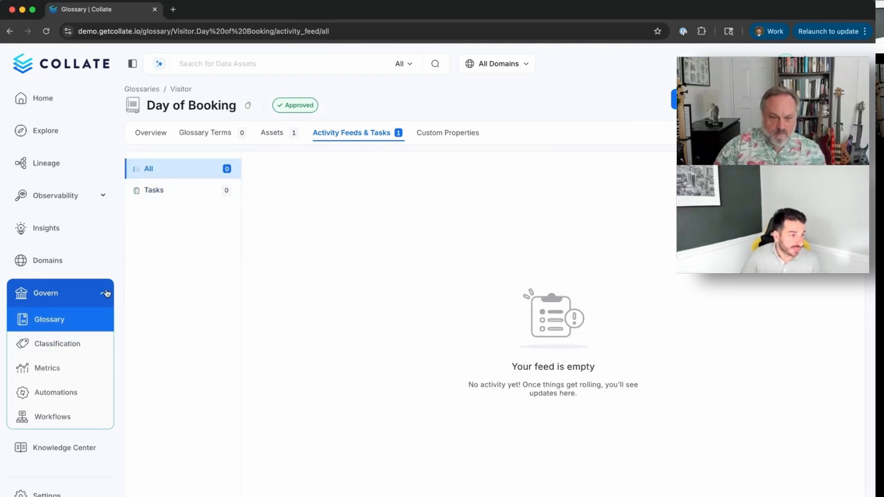
pyautogui.click(91, 319)
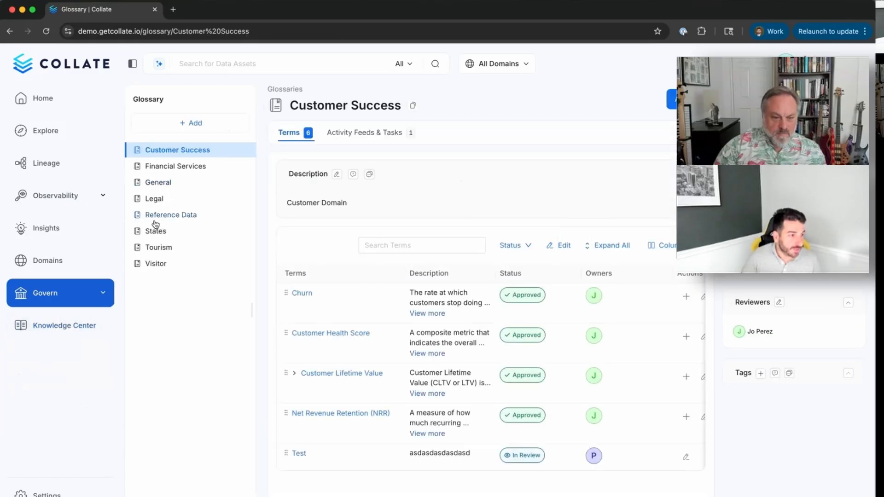
pyautogui.click(334, 374)
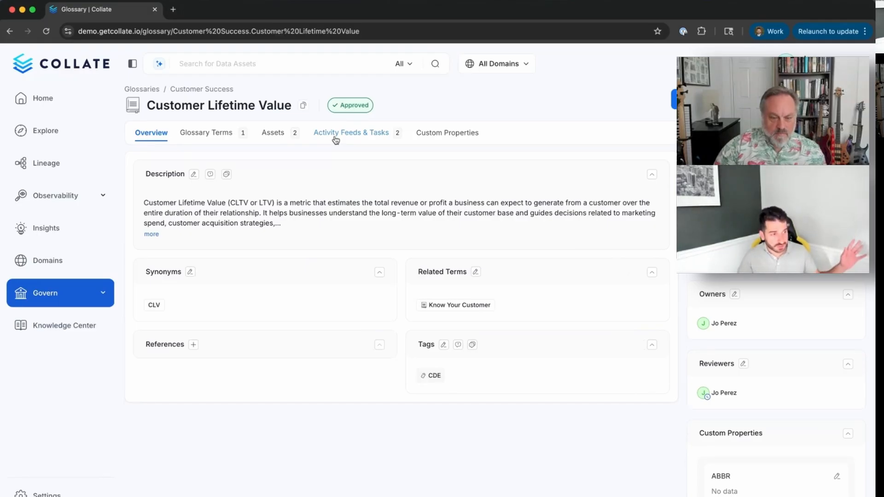
pyautogui.click(336, 138)
# Draft a comment on the Child CLV activity mentioning its author with "why did you do that??", and clear it unsent
pyautogui.moveTo(566, 167)
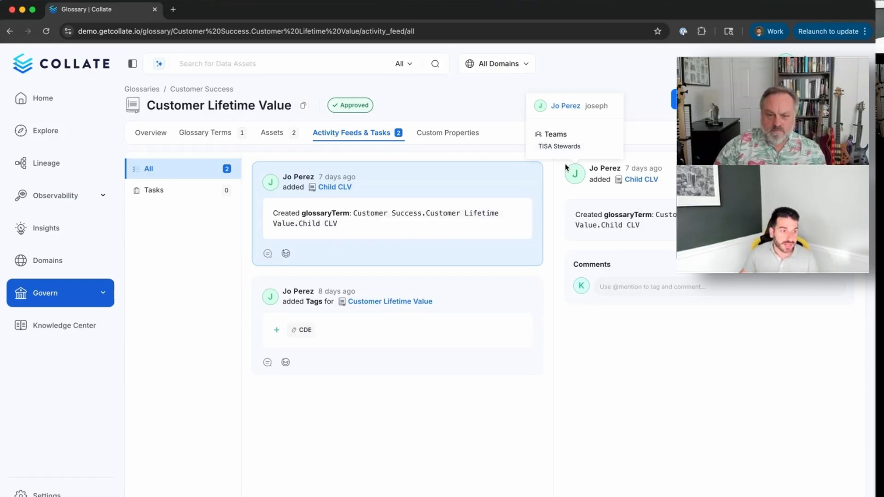
pyautogui.click(635, 285)
pyautogui.write('@')
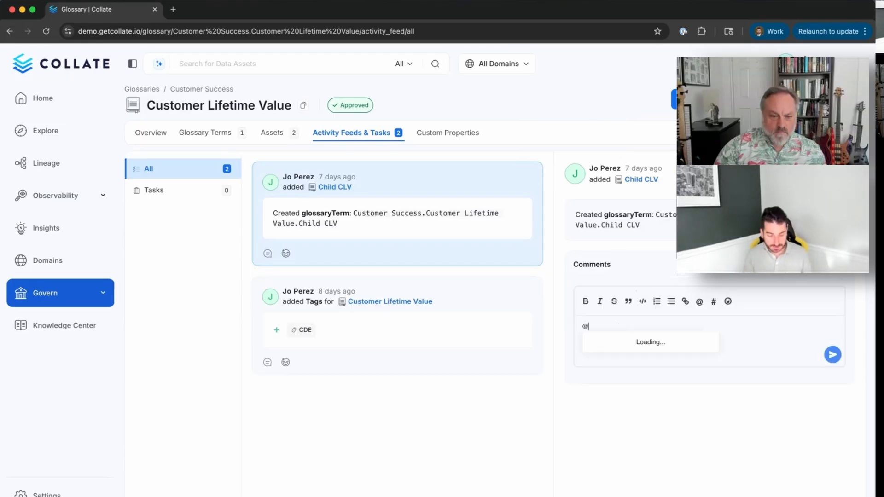
pyautogui.write('jo')
pyautogui.press('Return')
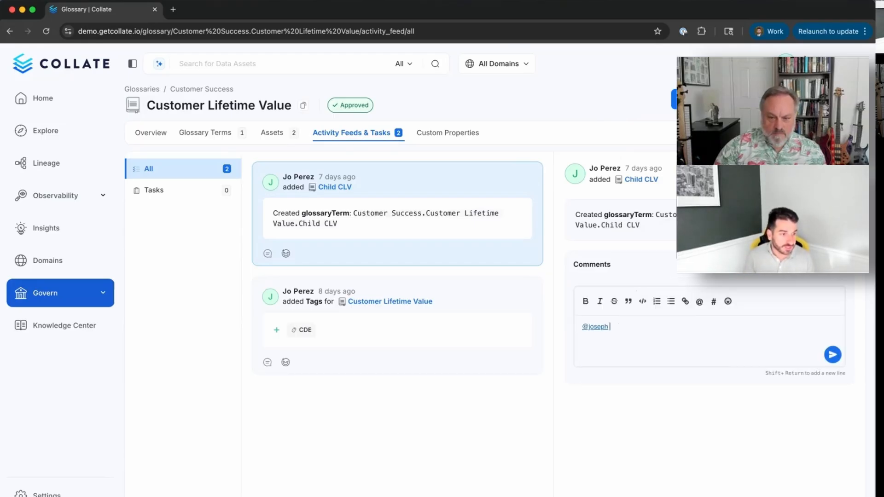
pyautogui.write('why did you do that??')
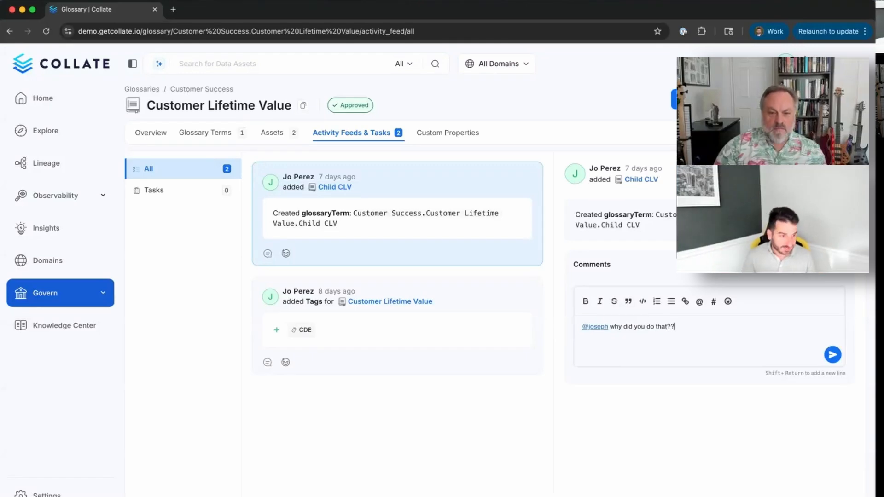
pyautogui.press('super+a')
pyautogui.press('BackSpace')
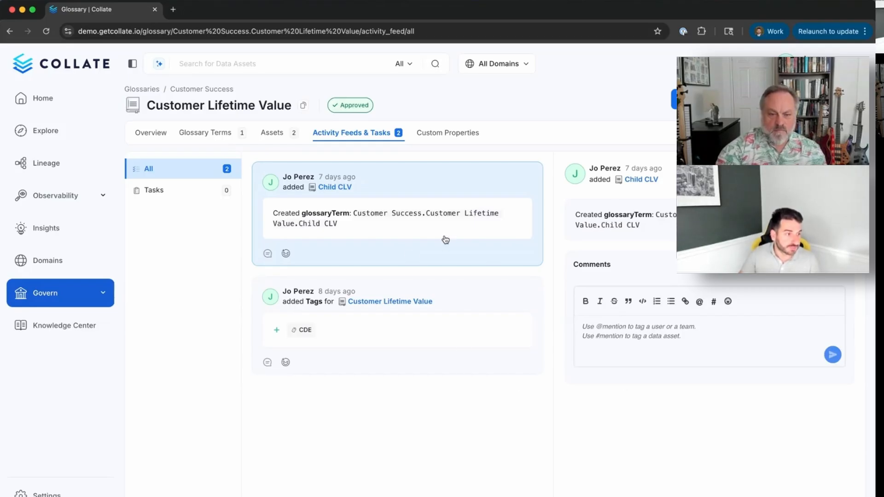
# Check the custom properties and overview of Customer Lifetime Value, and return to the glossary list
pyautogui.doubleClick(447, 132)
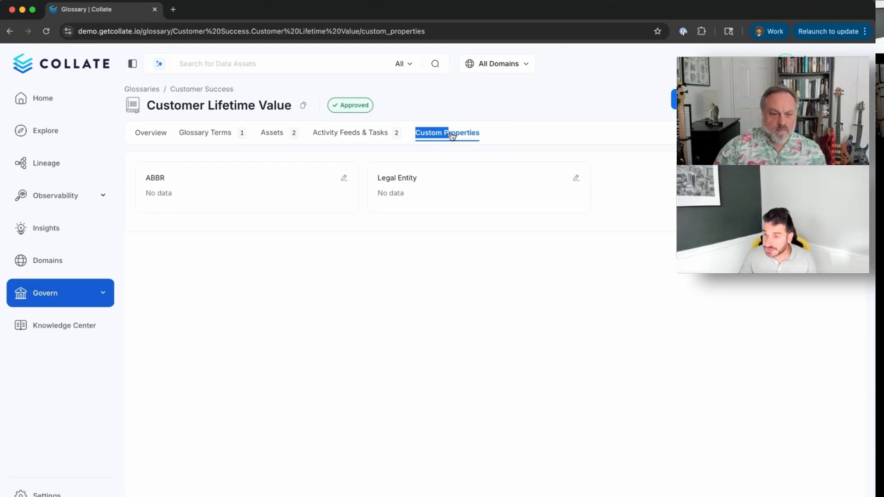
pyautogui.click(157, 134)
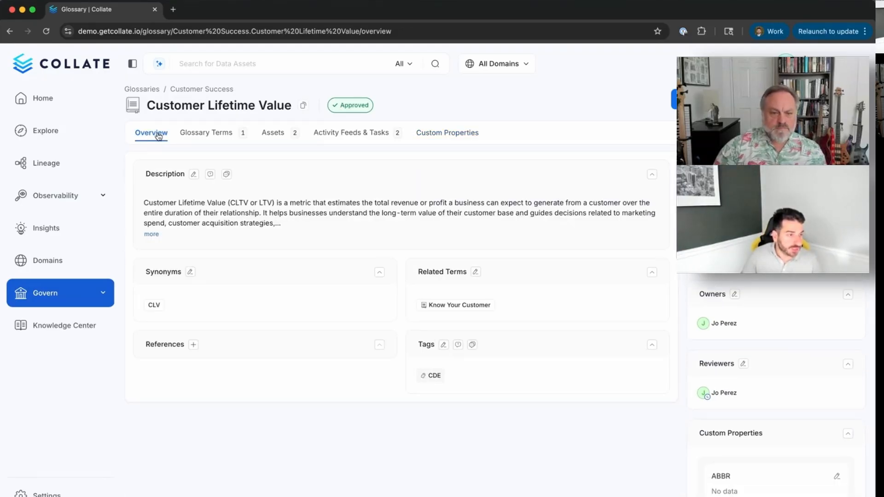
pyautogui.click(147, 90)
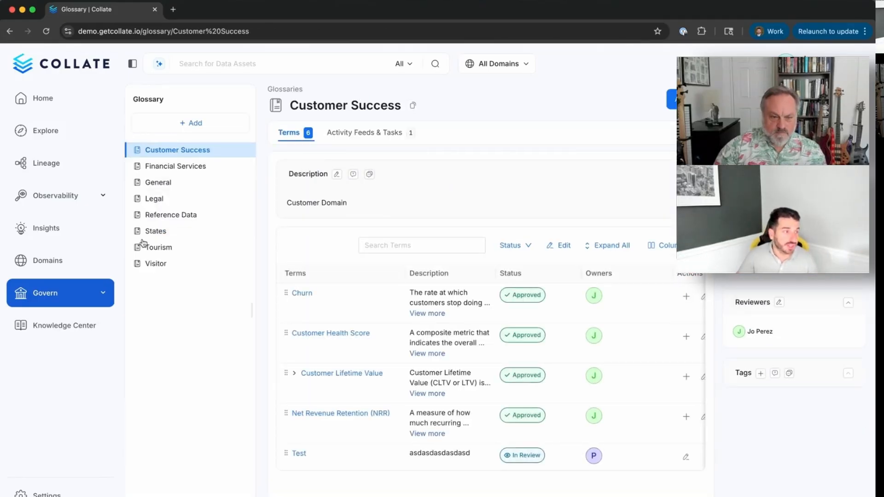
pyautogui.click(97, 299)
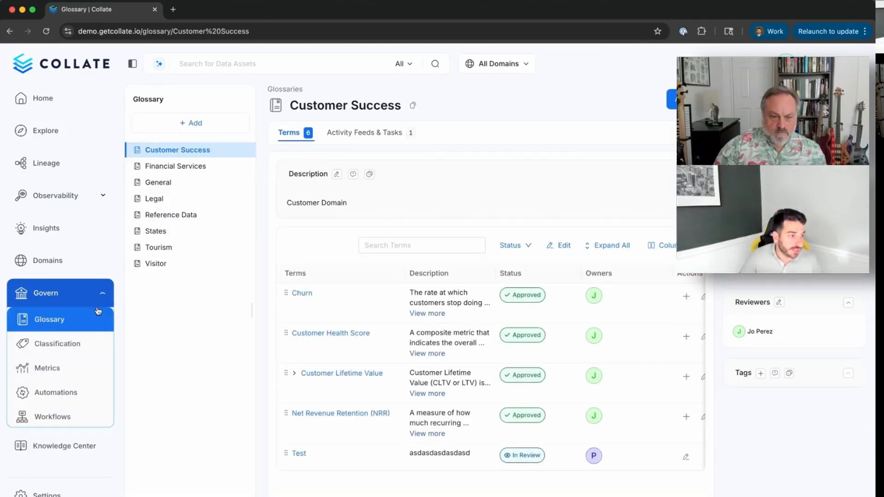
pyautogui.click(45, 318)
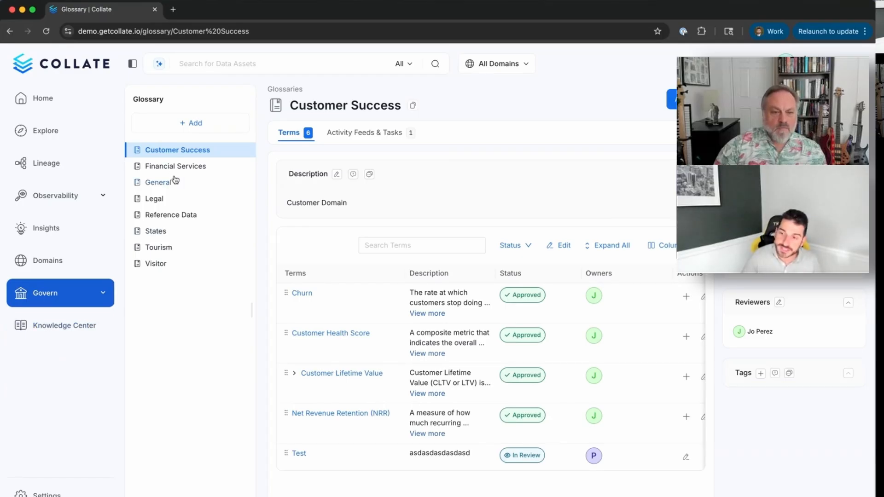
# Browse the Financial Services, General and Legal glossaries, and return to Customer Success
pyautogui.click(217, 169)
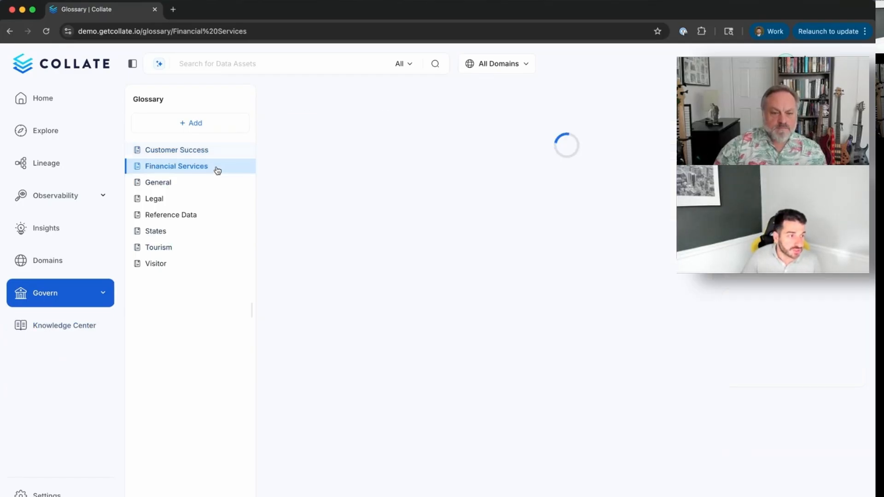
pyautogui.click(213, 184)
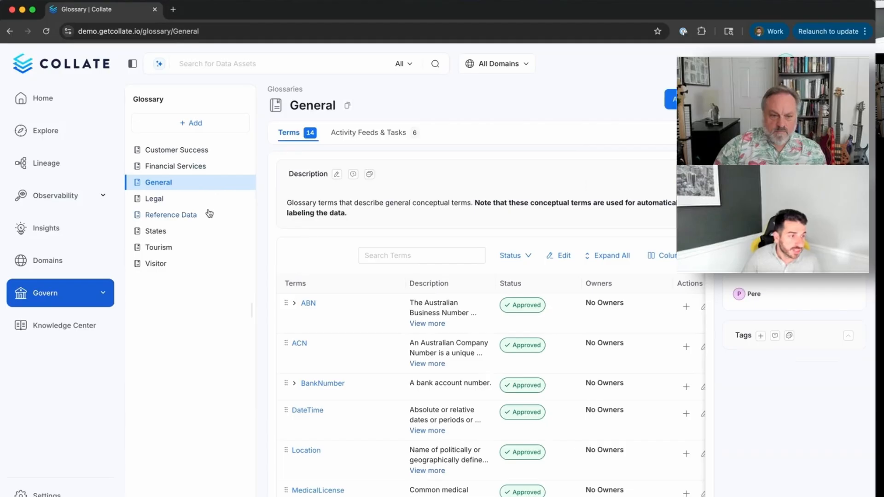
pyautogui.click(210, 198)
pyautogui.click(216, 152)
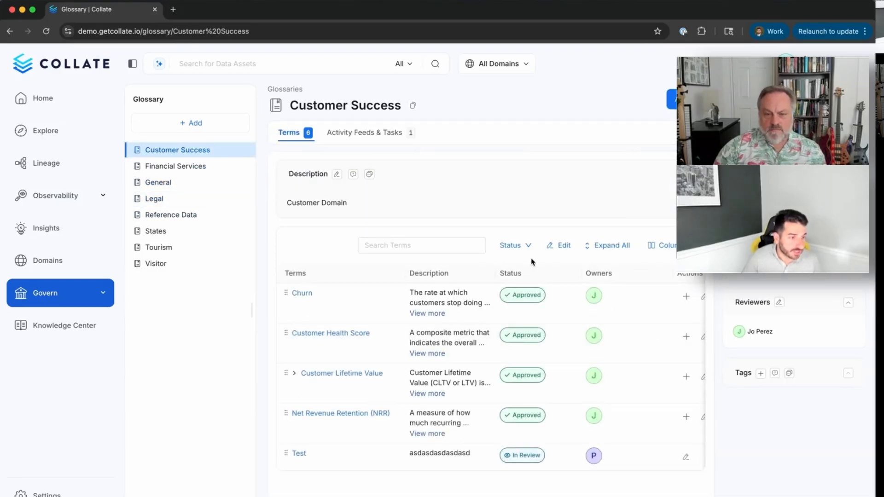
# Check the Test term's review status and expand Customer Lifetime Value to show its child terms
pyautogui.moveTo(538, 459)
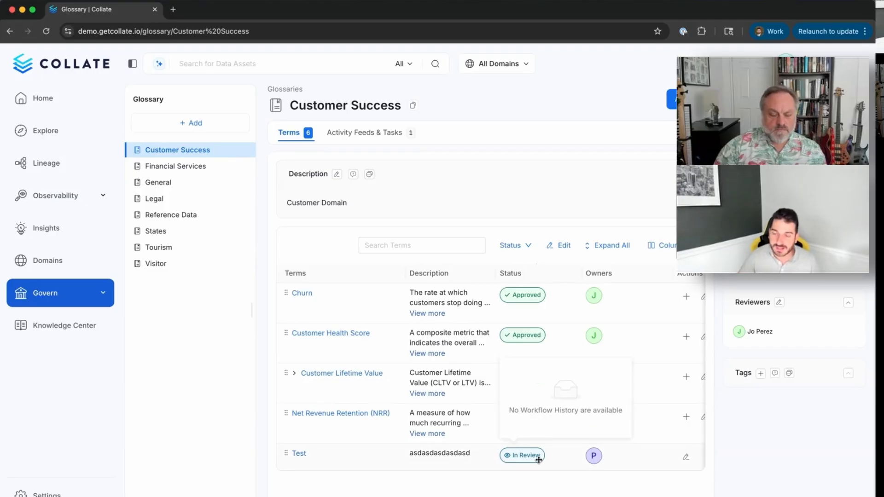
pyautogui.hscroll(2, 598, 311)
pyautogui.hscroll(-2, 598, 311)
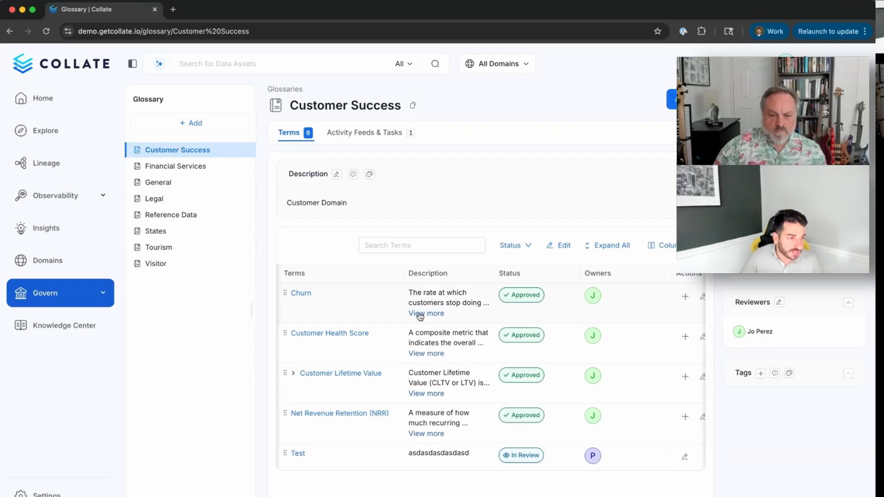
pyautogui.click(293, 376)
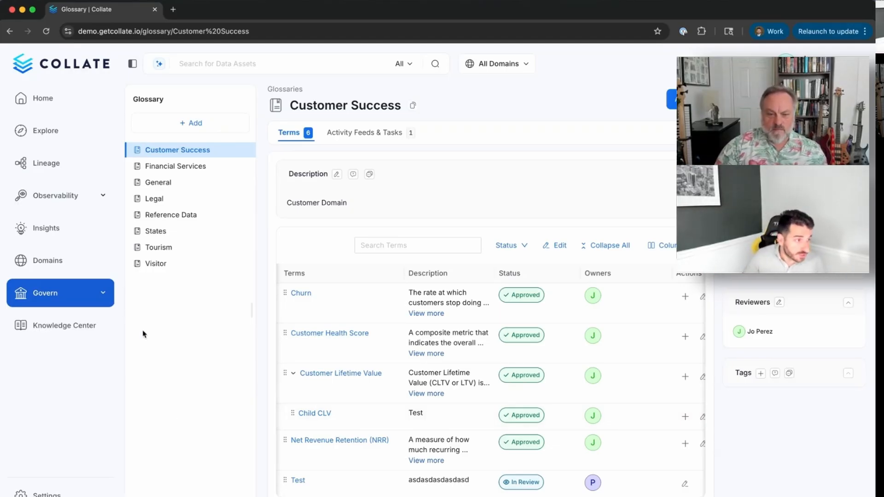
# Open the Glossary Approval Workflow from the governance workflows
pyautogui.click(105, 302)
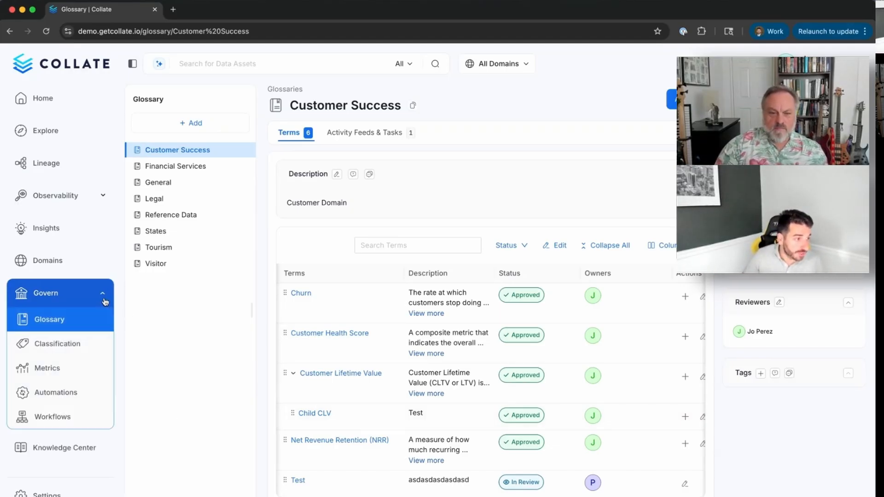
pyautogui.click(69, 415)
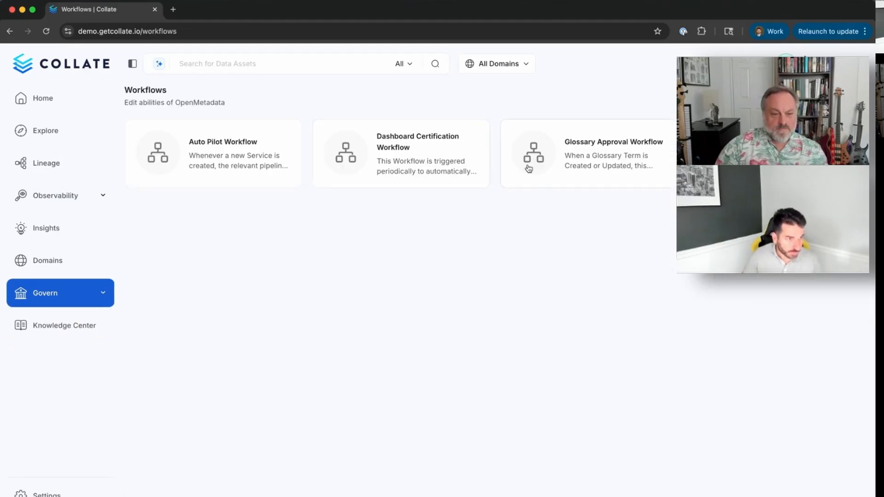
pyautogui.click(568, 152)
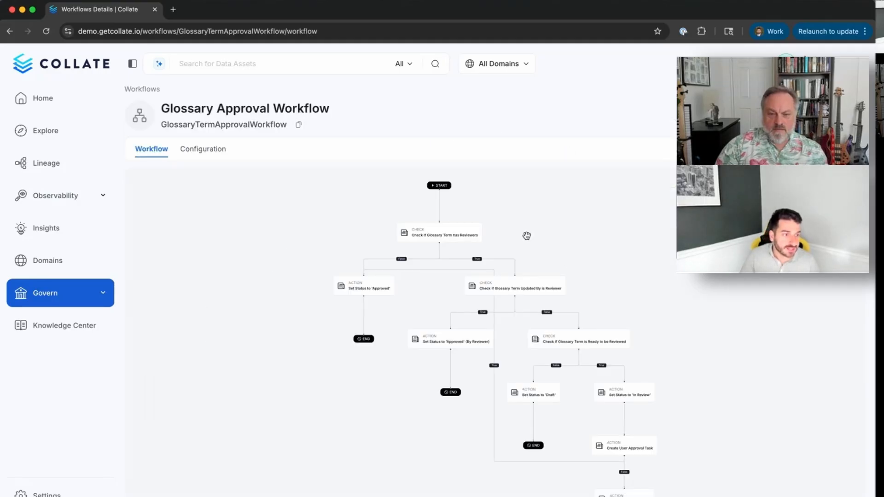
# Examine the start of the approval workflow, the check for term reviewers and its 'Approved' branch
pyautogui.scroll(1, 522, 234)
pyautogui.moveTo(522, 235); pyautogui.dragTo(615, 269)
pyautogui.scroll(5, 547, 280)
pyautogui.scroll(-4, 651, 290)
pyautogui.scroll(2, 651, 290)
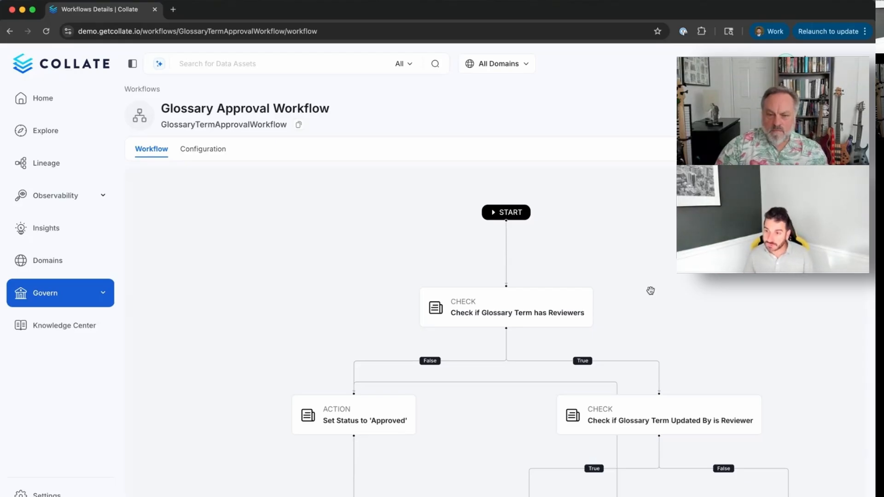
pyautogui.moveTo(689, 304); pyautogui.dragTo(629, 264)
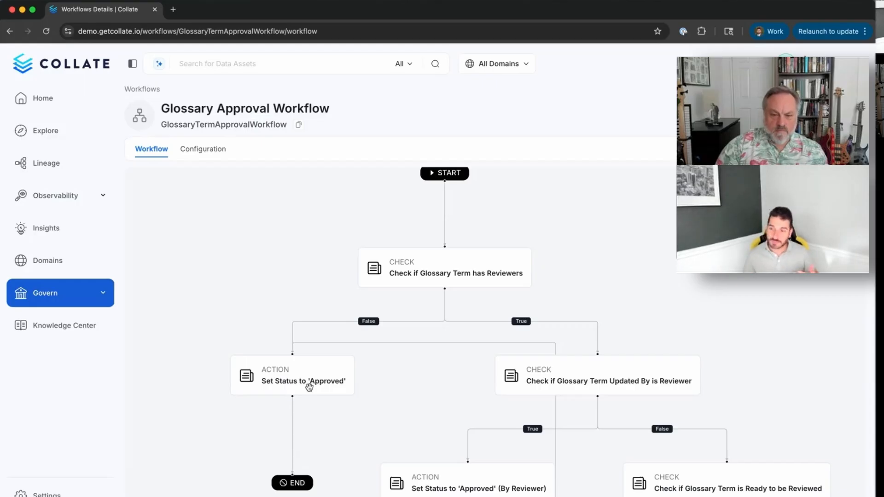
# Follow the workflow from the updated-by-reviewer check through the 'Draft' and 'In Review' statuses to the user approval task and 'Rejected' status
pyautogui.moveTo(724, 295); pyautogui.dragTo(527, 290)
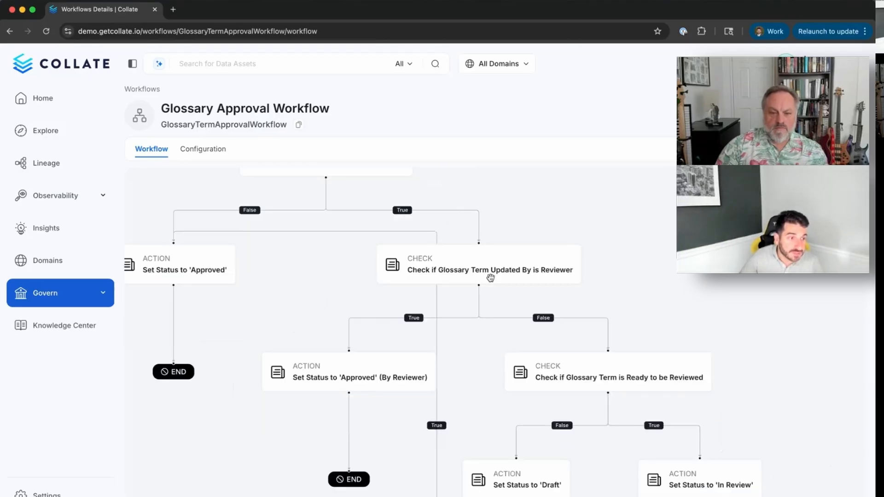
pyautogui.scroll(-2, 637, 313)
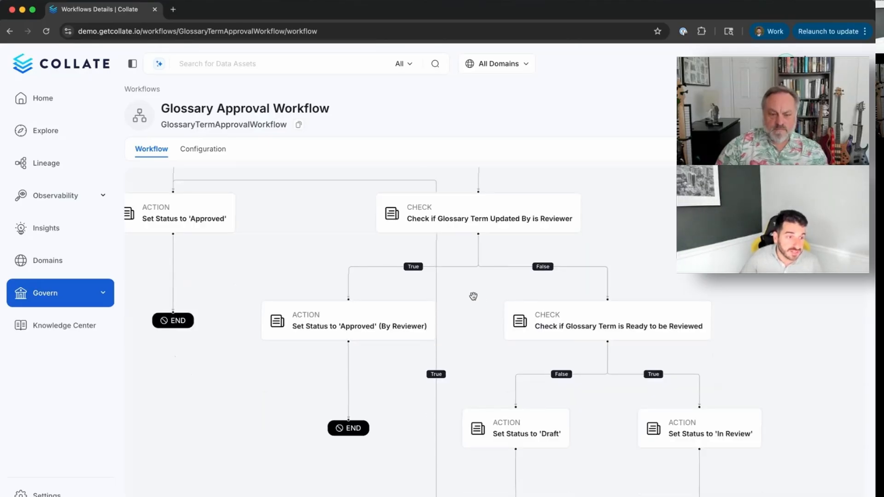
pyautogui.scroll(-3, 762, 299)
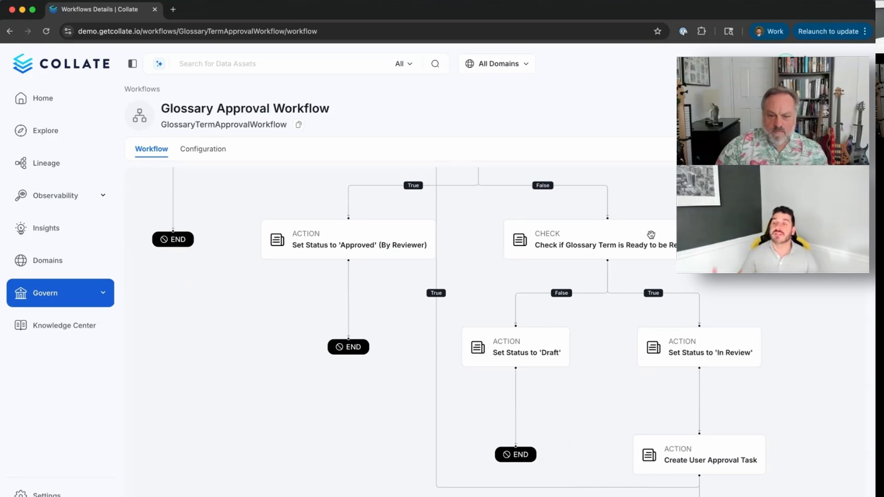
pyautogui.scroll(-2, 724, 307)
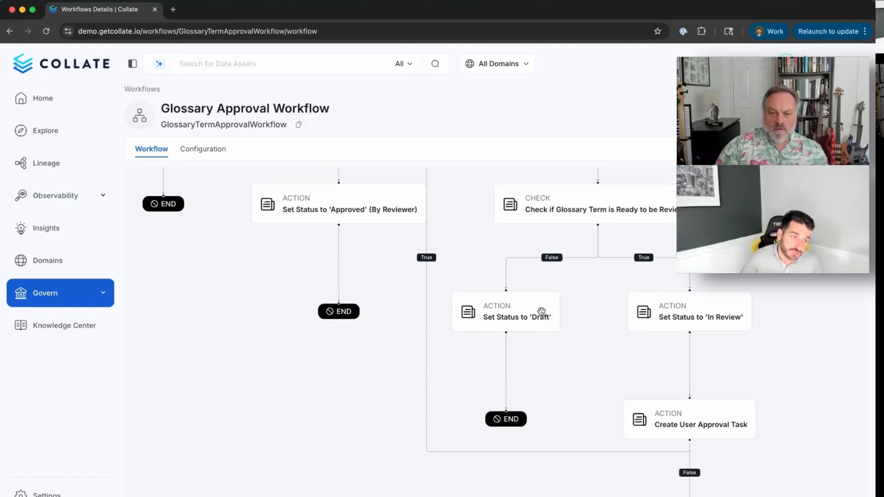
pyautogui.moveTo(782, 382); pyautogui.dragTo(781, 282)
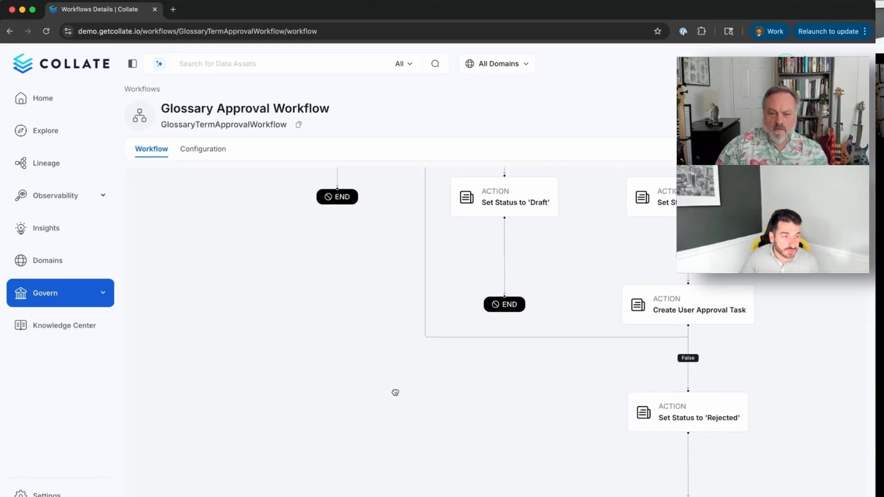
# Go back up the workflow and examine the updated-by-reviewer check and its True and False branches up close
pyautogui.moveTo(395, 392); pyautogui.dragTo(509, 467)
pyautogui.moveTo(345, 335); pyautogui.dragTo(347, 444)
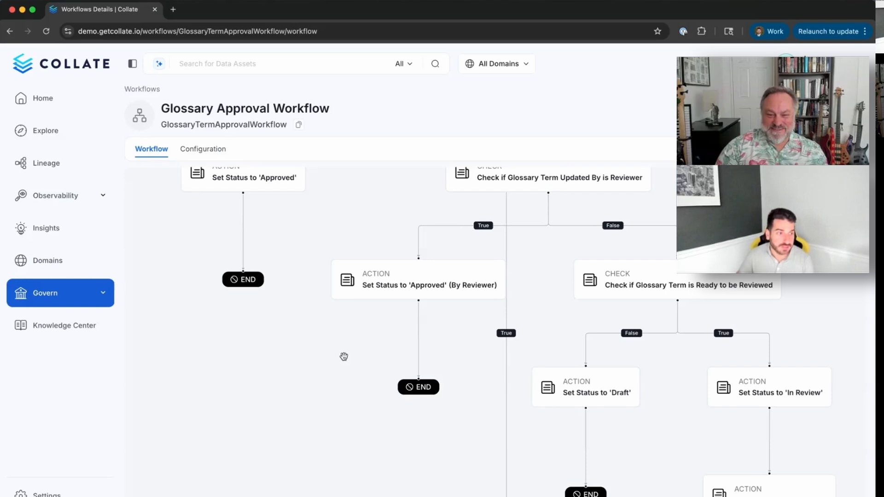
pyautogui.scroll(2, 343, 357)
pyautogui.scroll(-8, 344, 357)
pyautogui.moveTo(357, 281); pyautogui.dragTo(367, 347)
pyautogui.scroll(5, 403, 338)
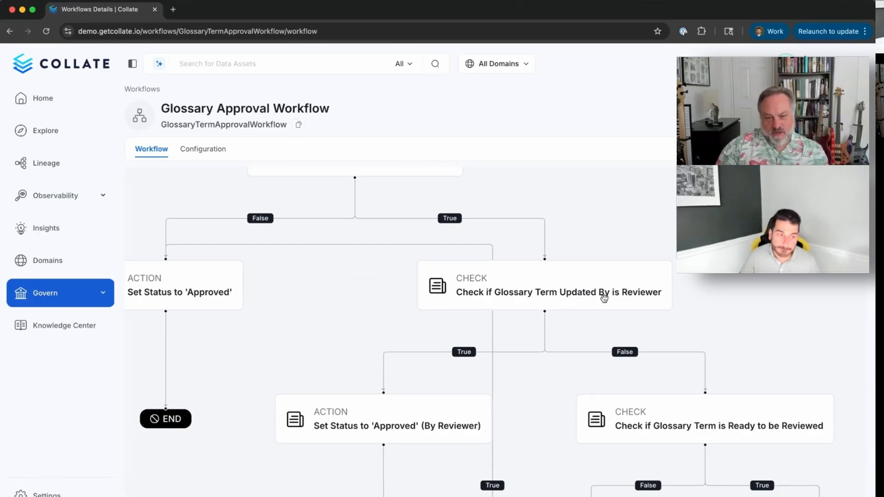
# Inspect the rule configuration of the 'Check if Glossary Term is Ready to be Reviewed' node, close it and return to the workflow's start
pyautogui.hscroll(2, 764, 311)
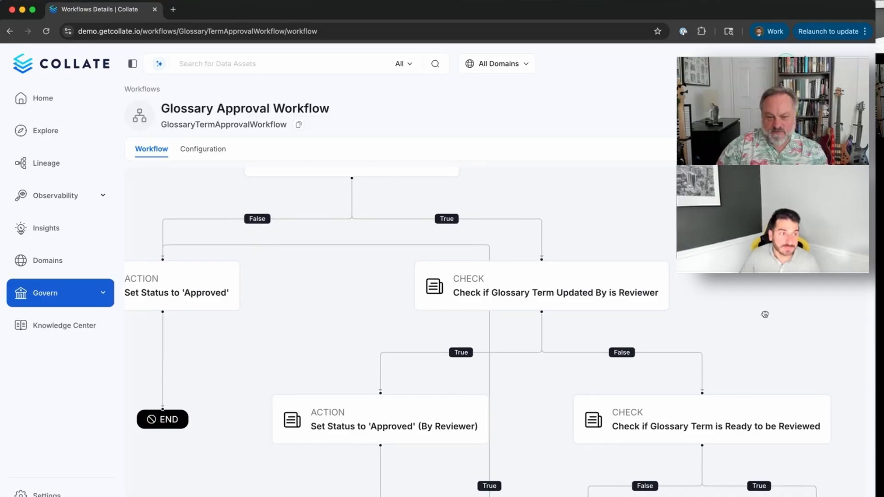
pyautogui.scroll(-4, 757, 313)
pyautogui.hscroll(3, 757, 313)
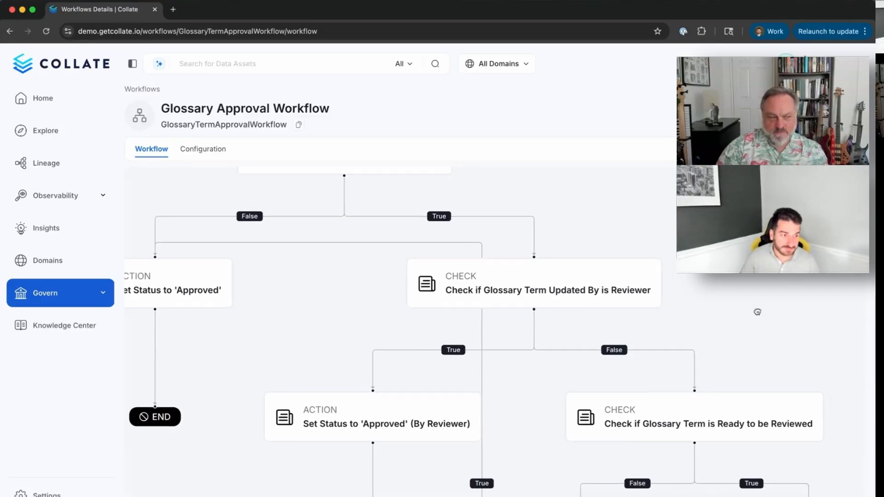
pyautogui.scroll(-3, 641, 201)
pyautogui.hscroll(4, 641, 201)
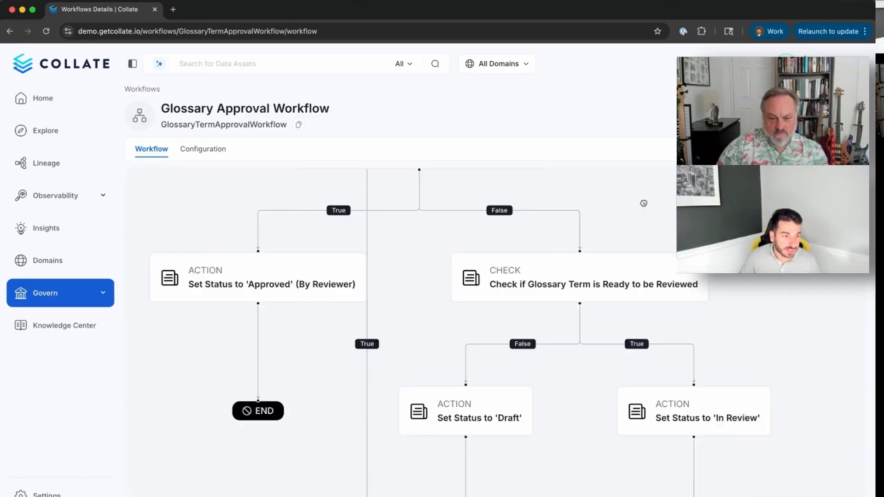
pyautogui.click(525, 291)
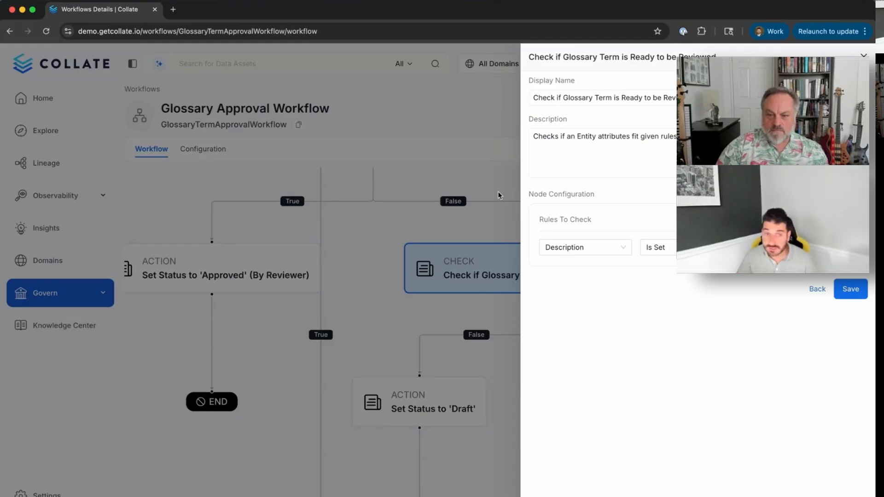
pyautogui.click(863, 57)
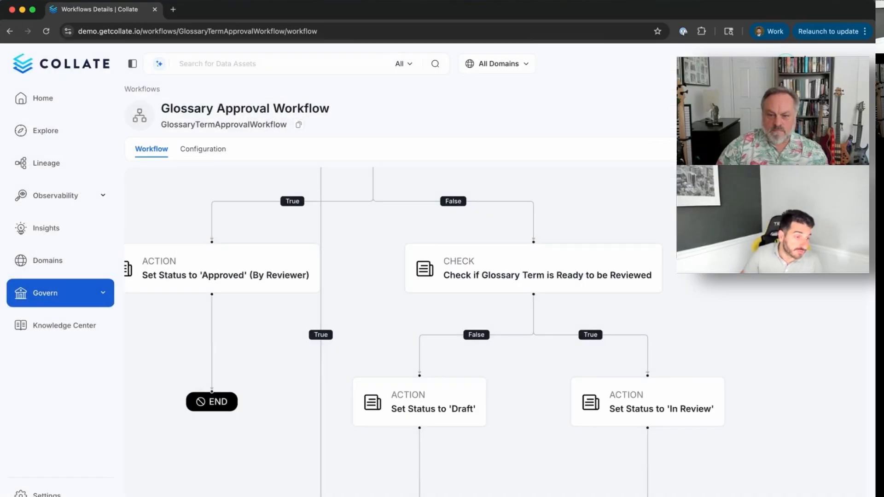
pyautogui.scroll(-3, 660, 201)
pyautogui.moveTo(660, 201); pyautogui.dragTo(742, 378)
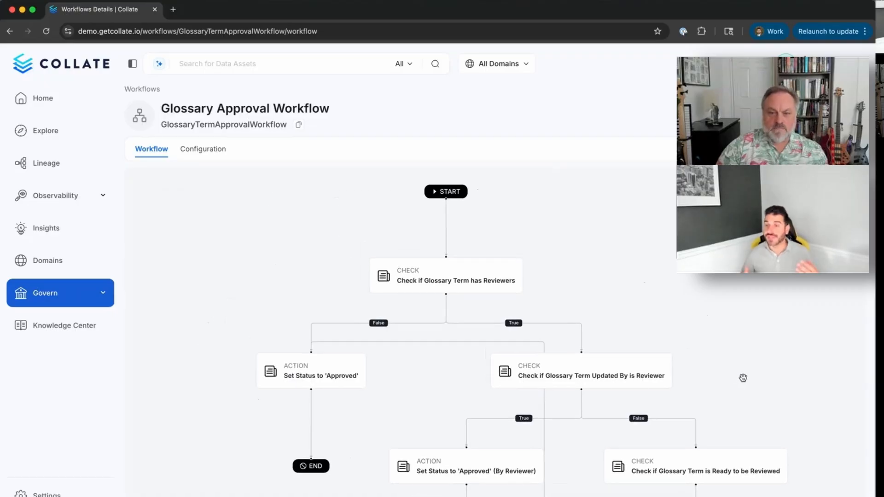